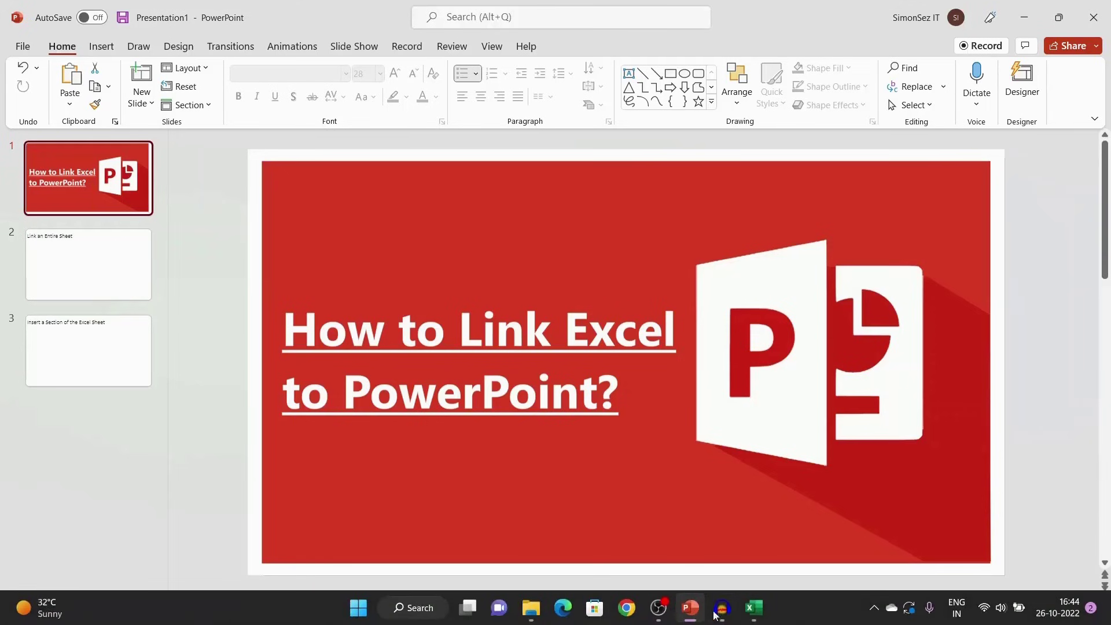
- Glance at the profit workbook in Excel, then return to PowerPoint's slide 2, Link an Entire Sheet
{"action": "left_click", "coordinate": [751, 609]}
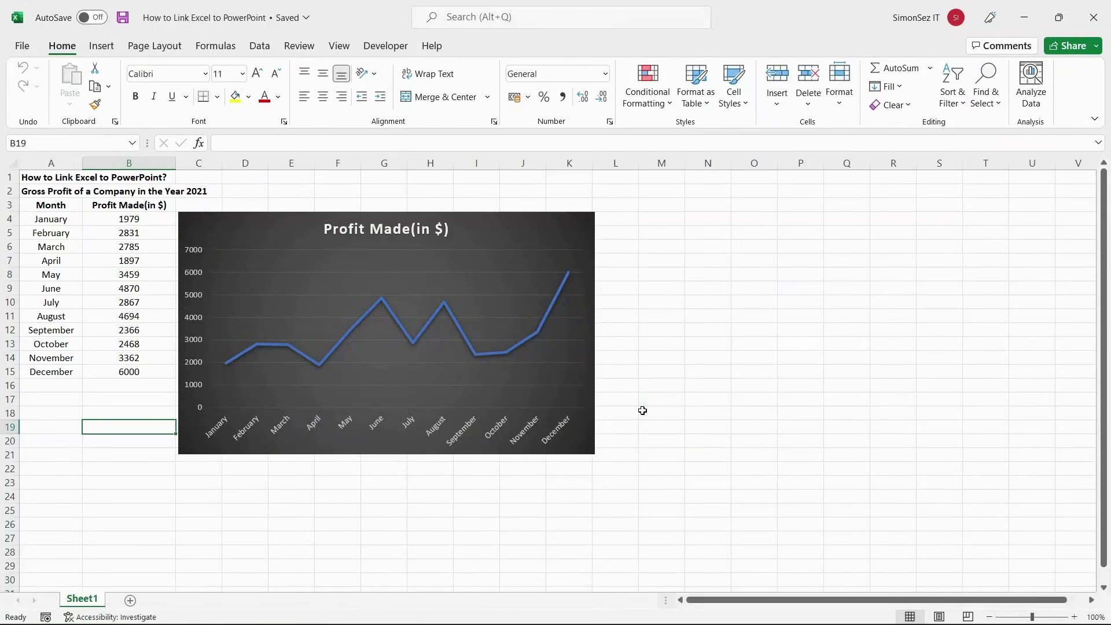
{"action": "key", "text": "alt+Tab"}
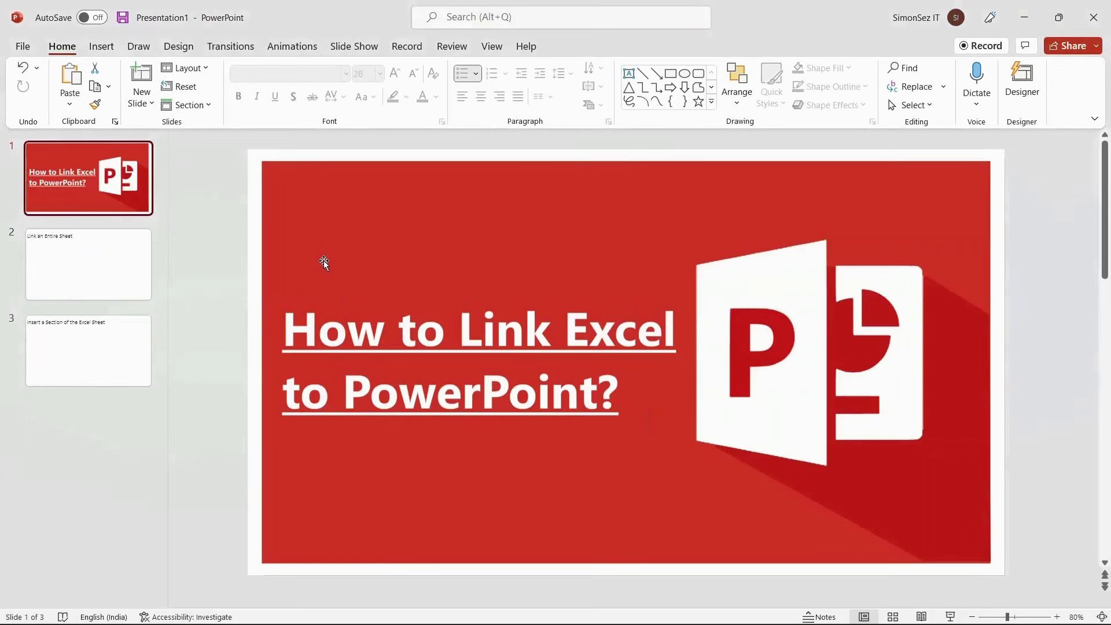
{"action": "left_click", "coordinate": [104, 271]}
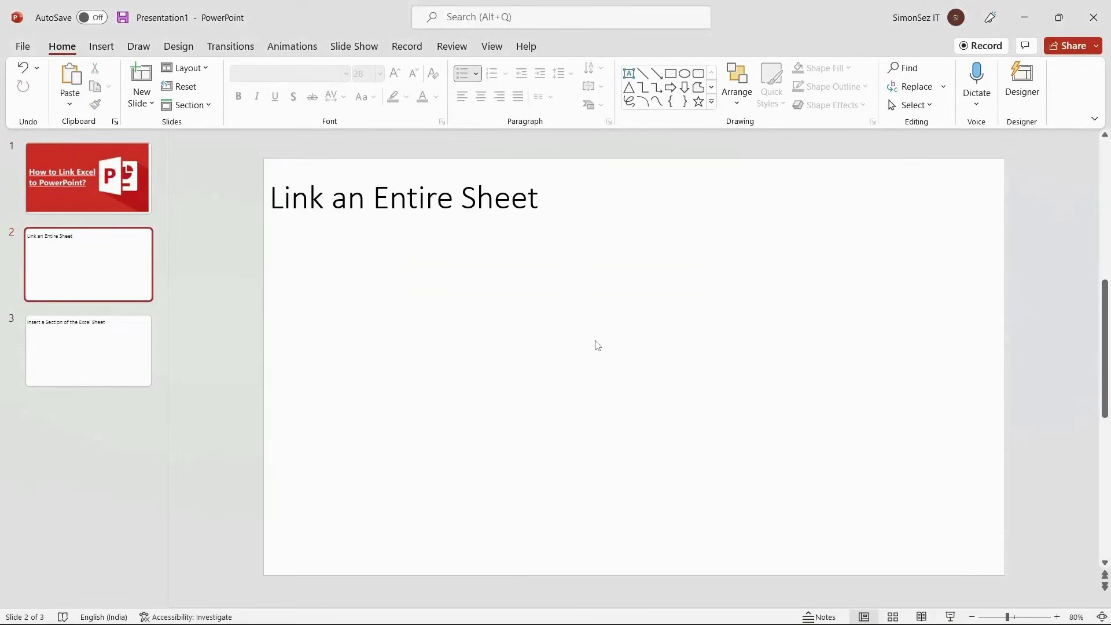
- Insert the Desktop workbook 'How to Link Excel to PowerPoint' onto slide 2 as a linked object
{"action": "left_click", "coordinate": [92, 50]}
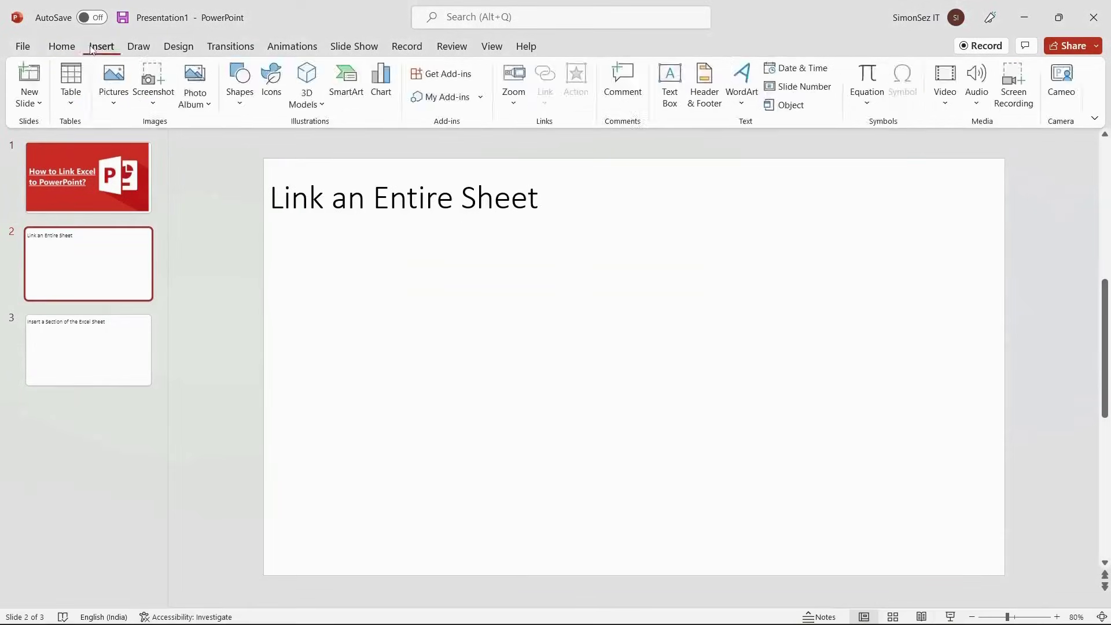
{"action": "left_click", "coordinate": [800, 109]}
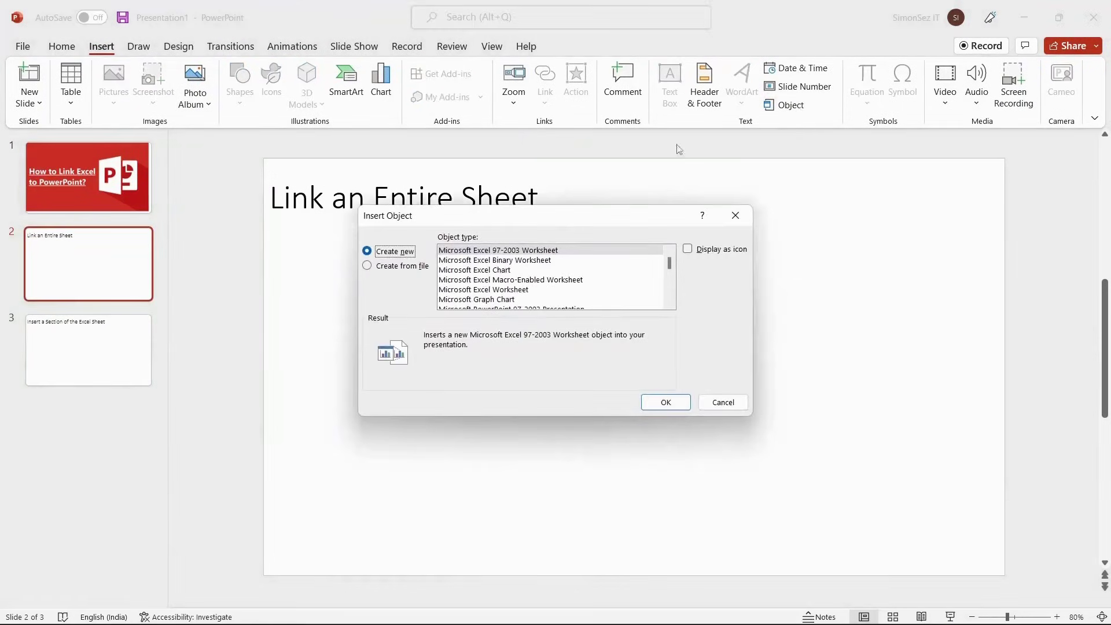
{"action": "left_click", "coordinate": [367, 268]}
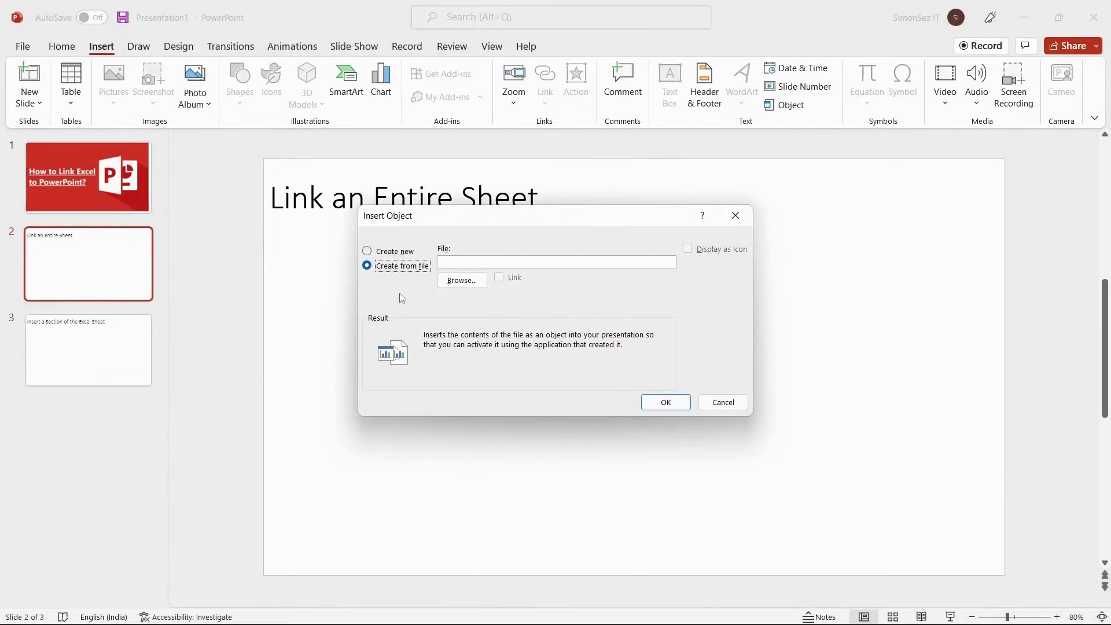
{"action": "left_click", "coordinate": [463, 281]}
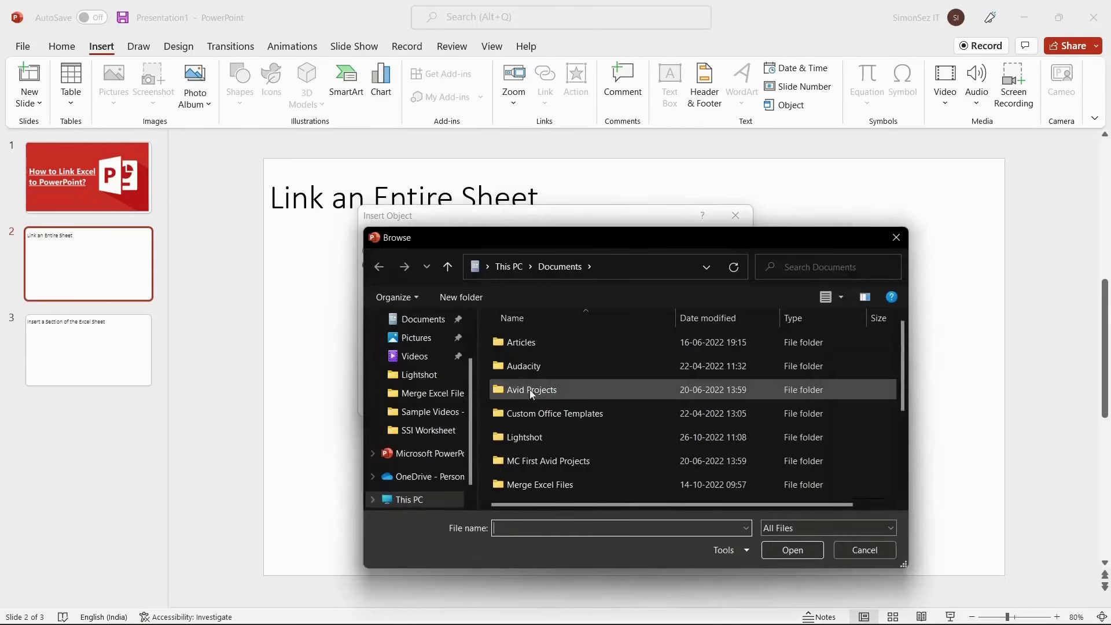
{"action": "scroll", "coordinate": [416, 382], "scroll_direction": "up", "scroll_amount": 3}
{"action": "left_click", "coordinate": [417, 342]}
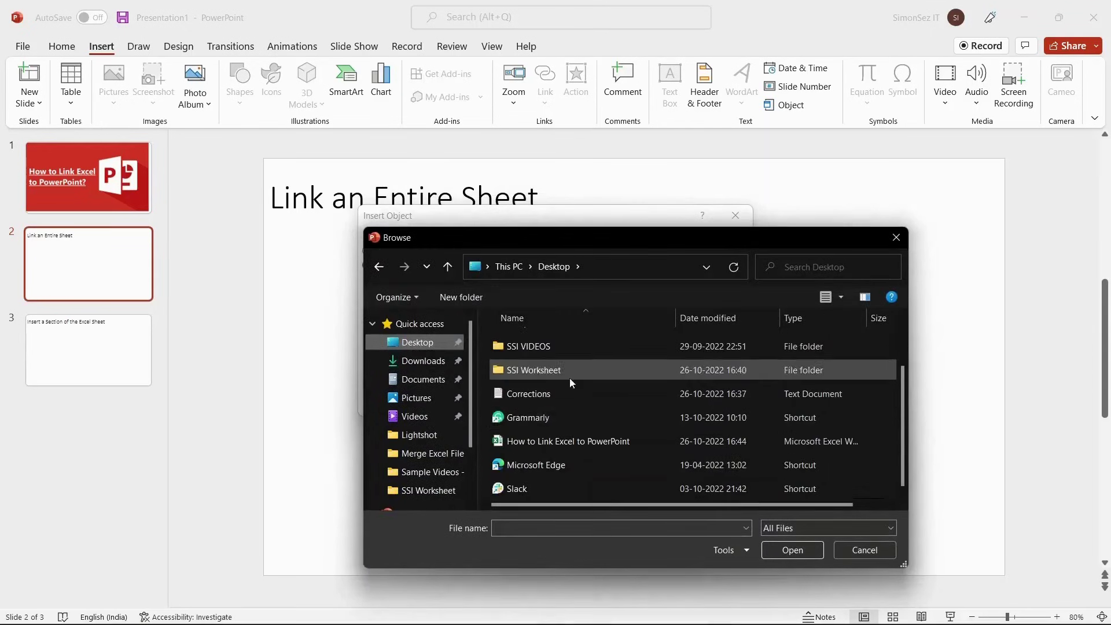
{"action": "left_click", "coordinate": [560, 444]}
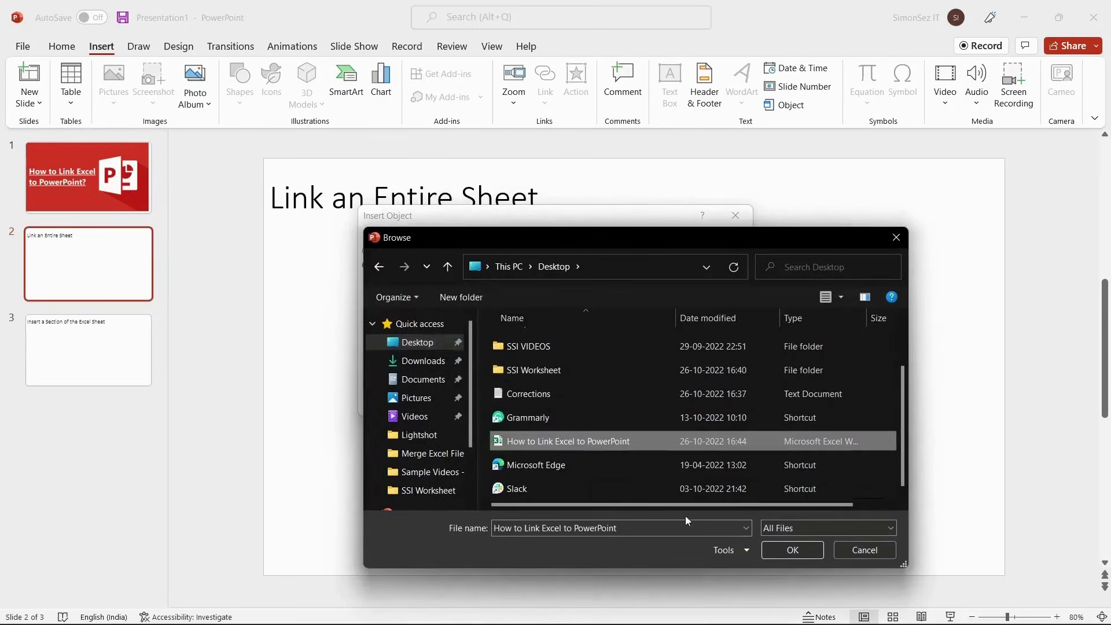
{"action": "left_click", "coordinate": [792, 550]}
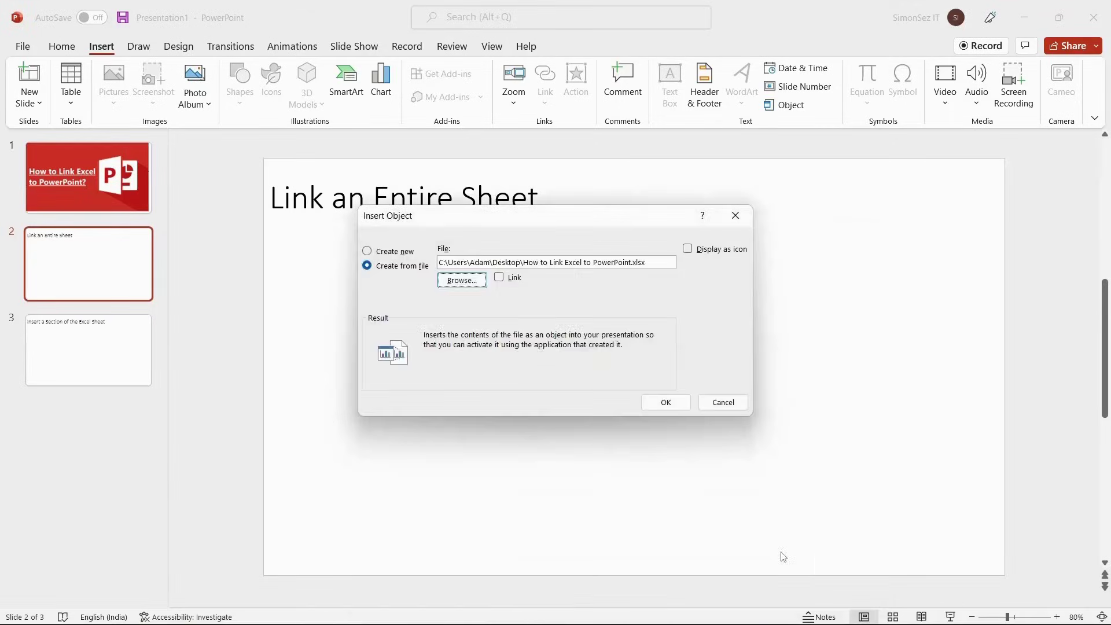
{"action": "left_click", "coordinate": [499, 278]}
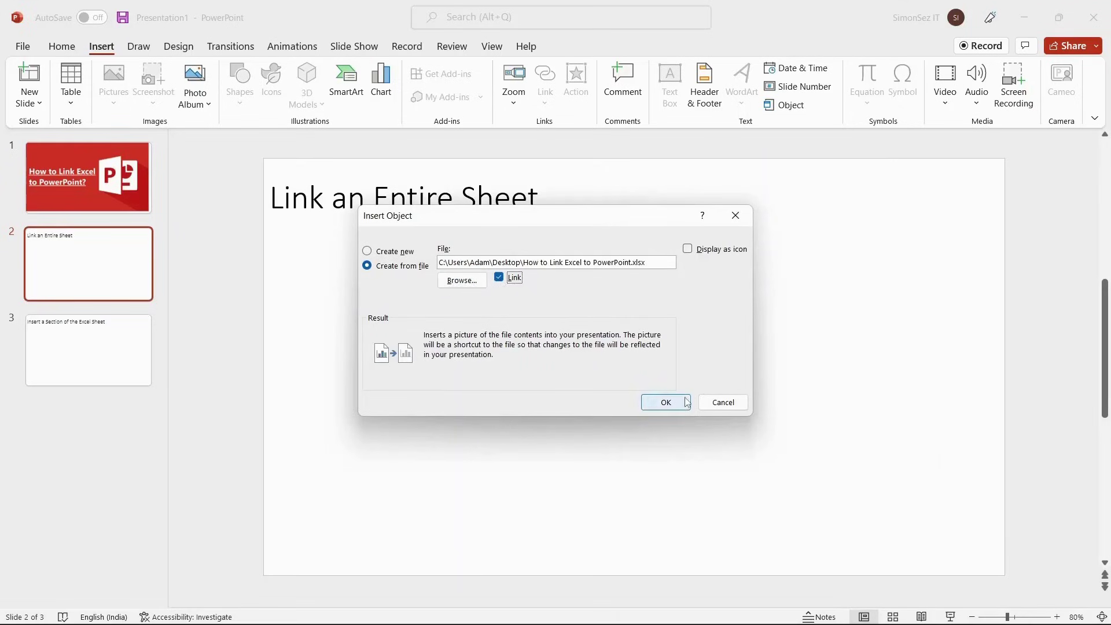
{"action": "left_click", "coordinate": [666, 403]}
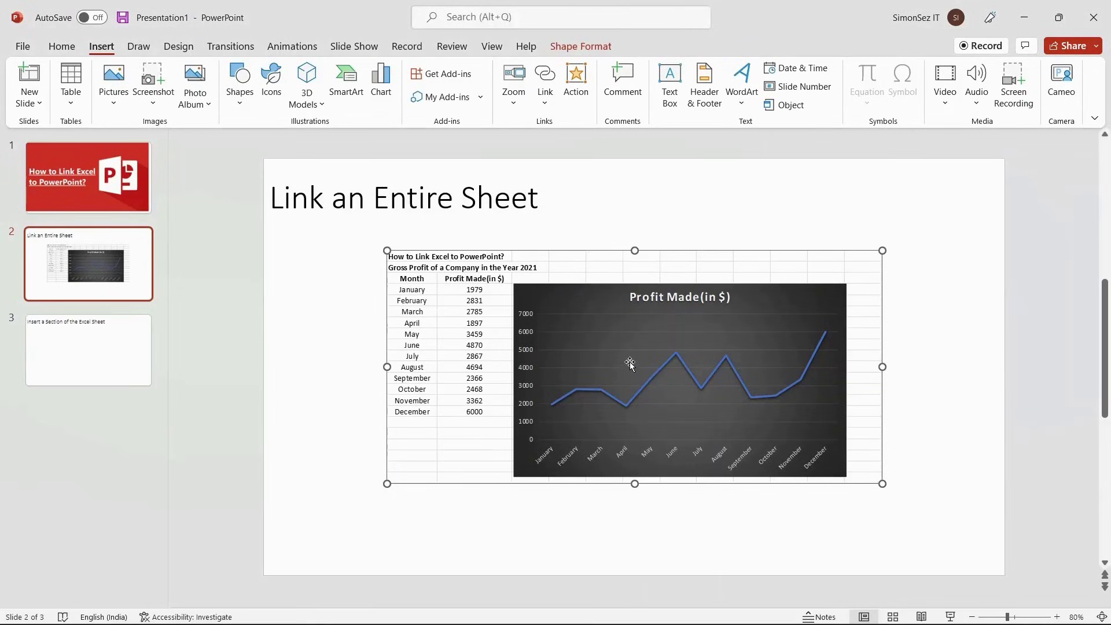
- Open the linked source workbook and change January's profit in B4 from 1979 to 2000
{"action": "double_click", "coordinate": [627, 362]}
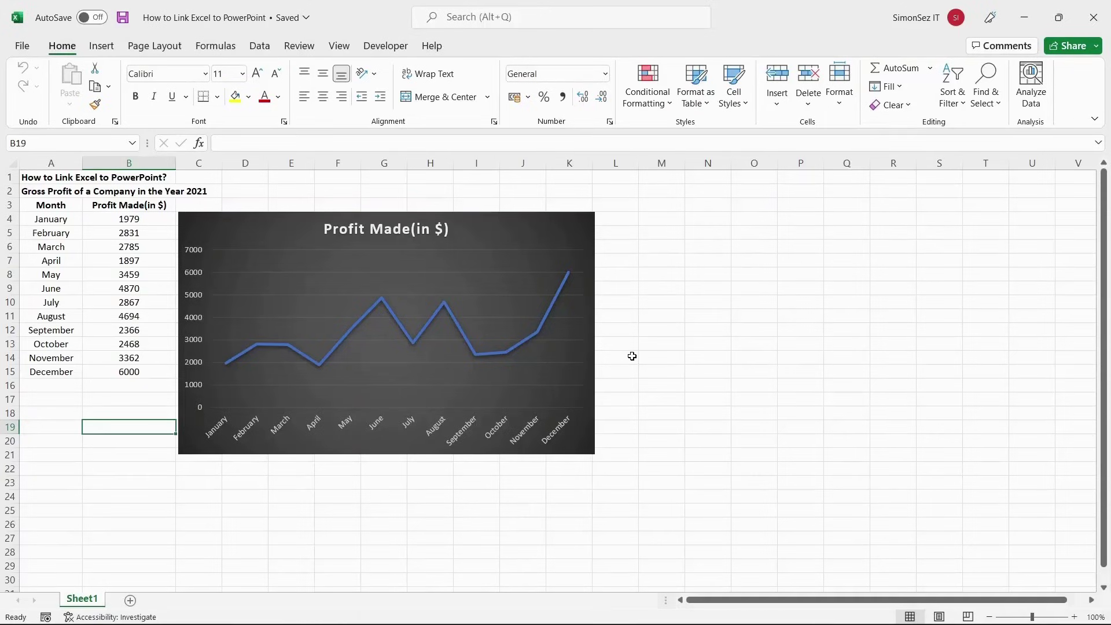
{"action": "double_click", "coordinate": [141, 220]}
{"action": "double_click", "coordinate": [141, 220]}
{"action": "type", "text": "2000"}
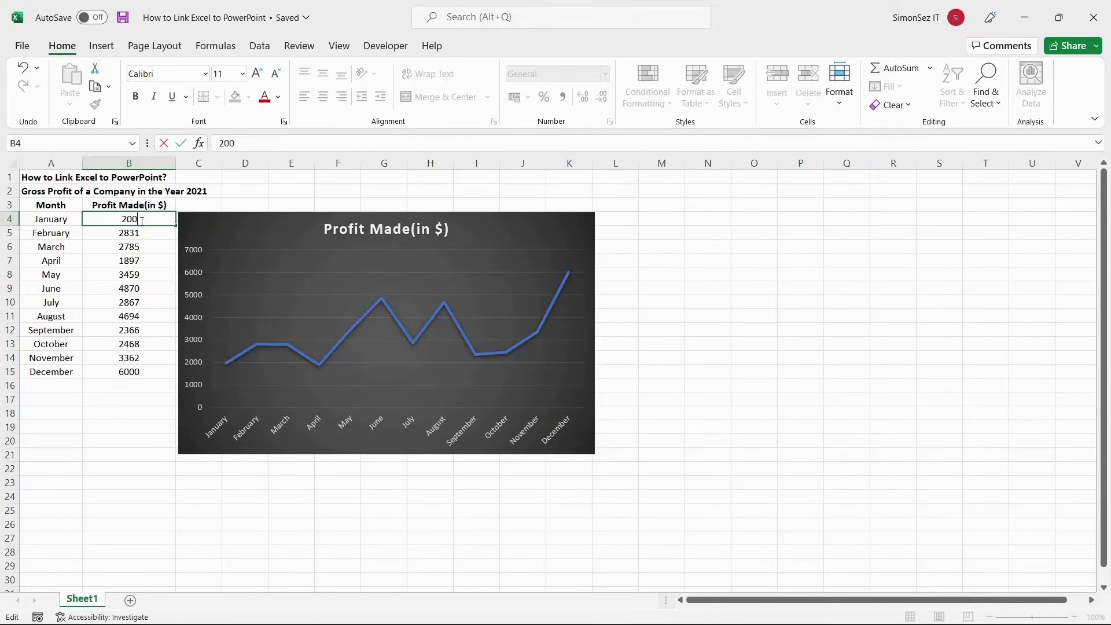
{"action": "key", "text": "Return"}
- Back in PowerPoint, view the linked sheet's options without changes, then go to slide 3
{"action": "left_click", "coordinate": [1025, 17]}
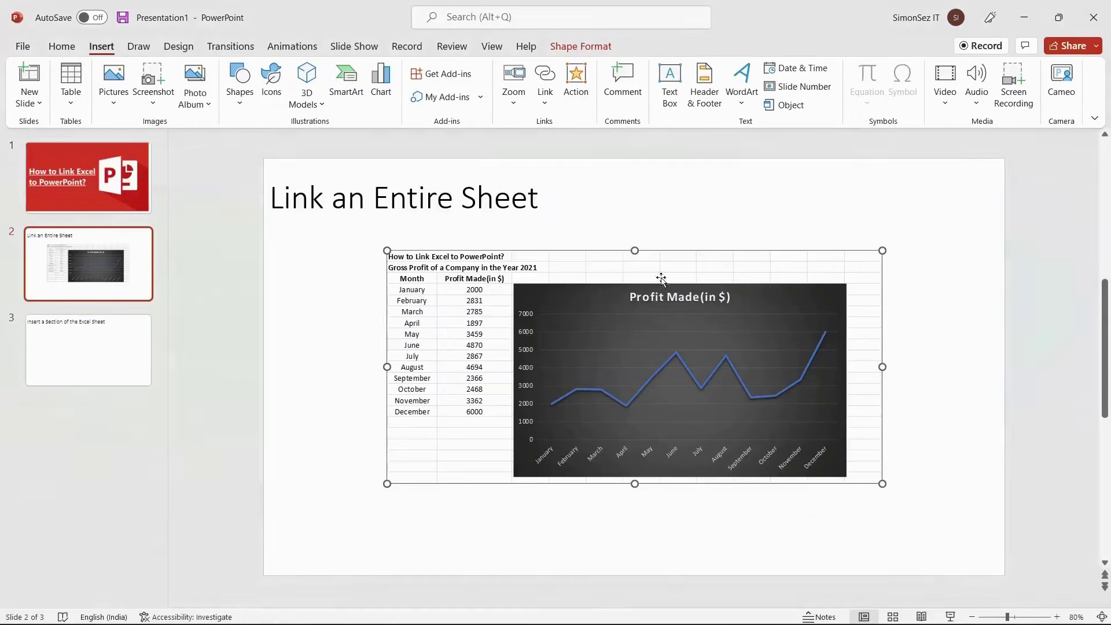
{"action": "mouse_move", "coordinate": [659, 315]}
{"action": "left_mouse_down"}
{"action": "mouse_move", "coordinate": [595, 304]}
{"action": "mouse_move", "coordinate": [637, 296]}
{"action": "mouse_move", "coordinate": [655, 314]}
{"action": "left_mouse_up"}
{"action": "right_click", "coordinate": [656, 314]}
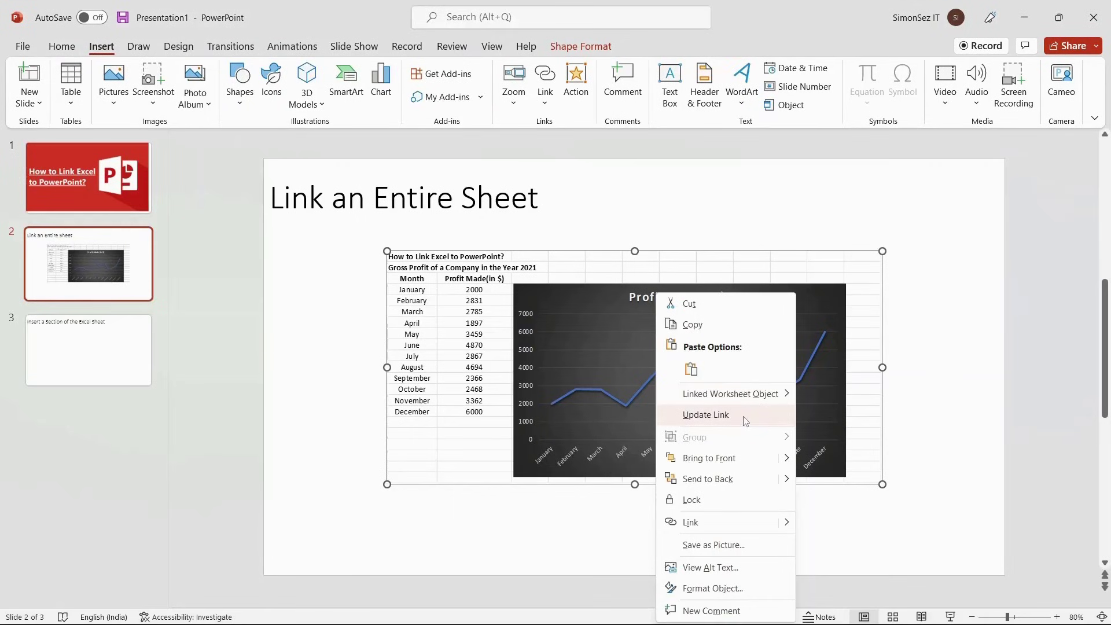
{"action": "key", "text": "Escape"}
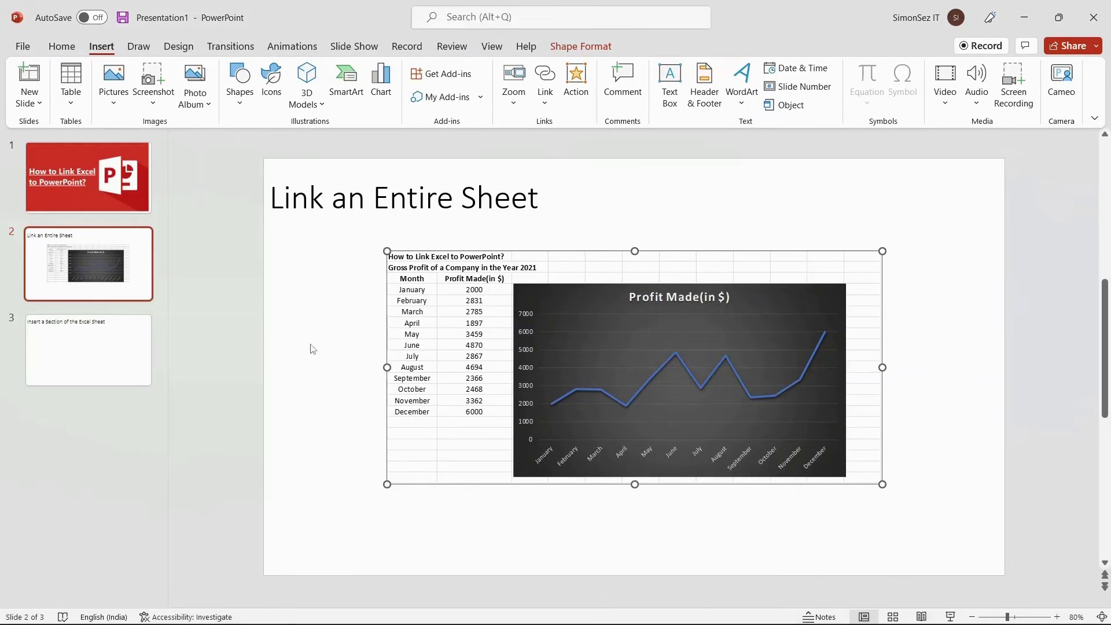
{"action": "left_click", "coordinate": [71, 358]}
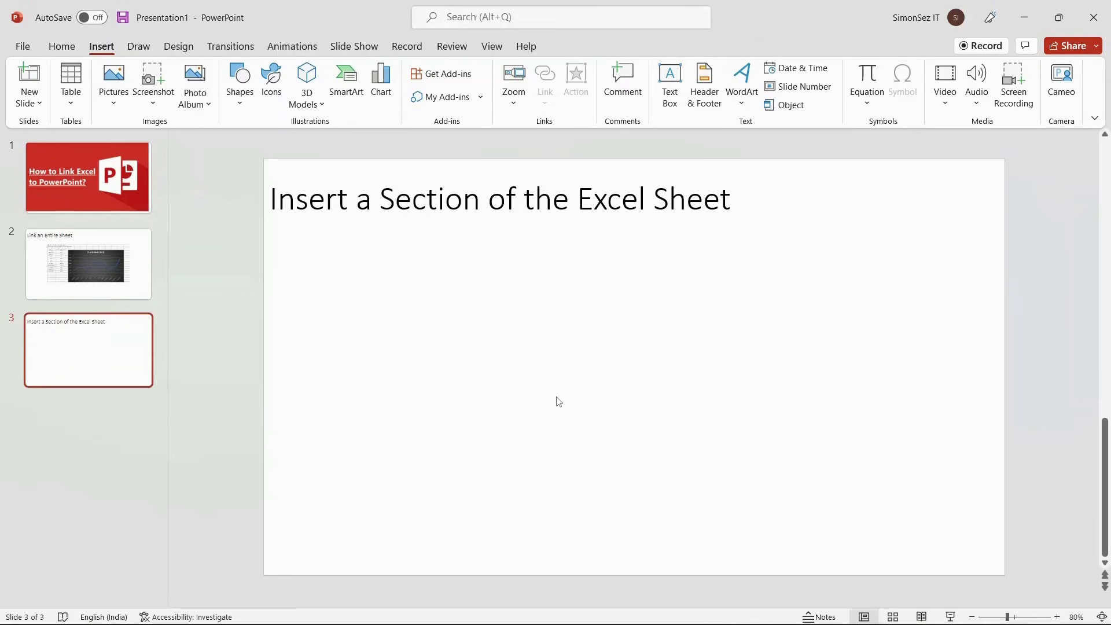
- In the Excel workbook, select the Month/Profit cells A3:B15 and copy them
{"action": "mouse_move", "coordinate": [718, 617]}
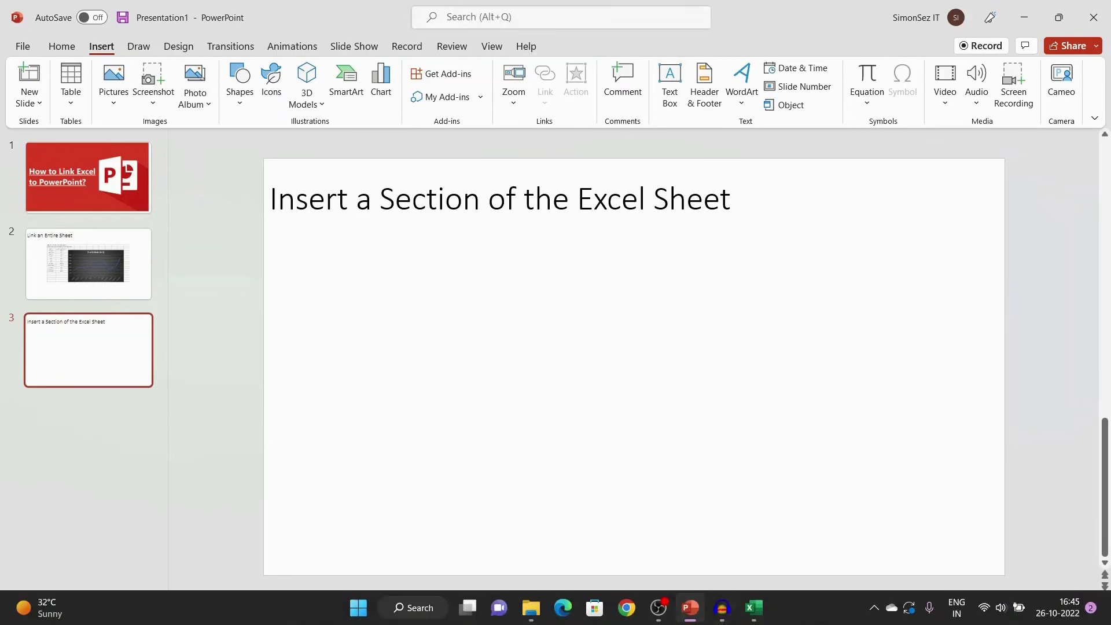
{"action": "left_click", "coordinate": [752, 608]}
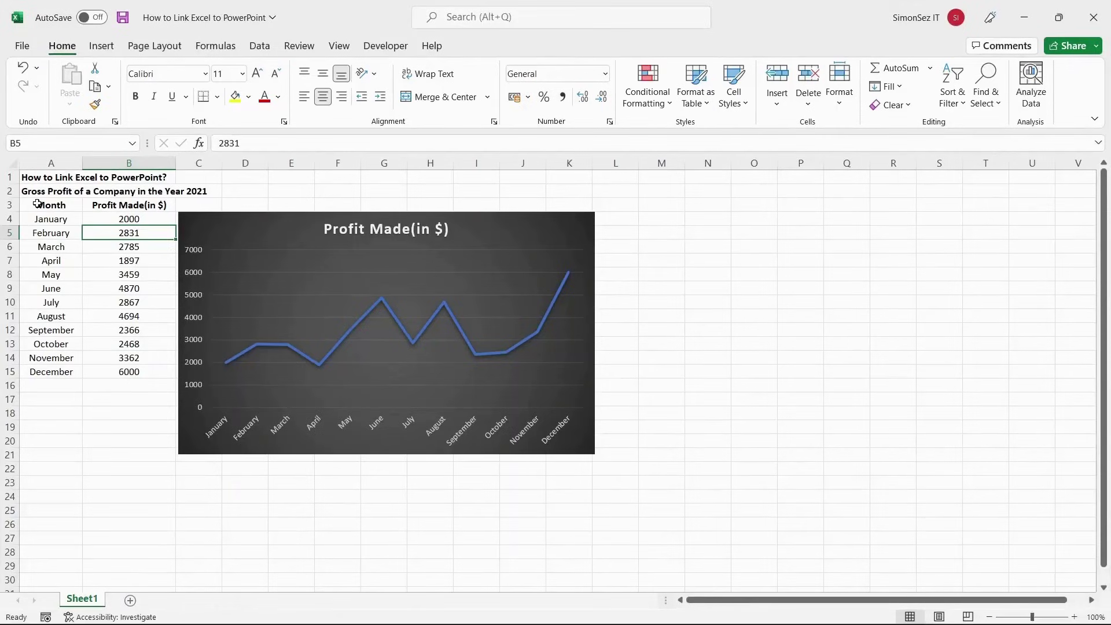
{"action": "left_click_drag", "start_coordinate": [38, 204], "coordinate": [141, 372]}
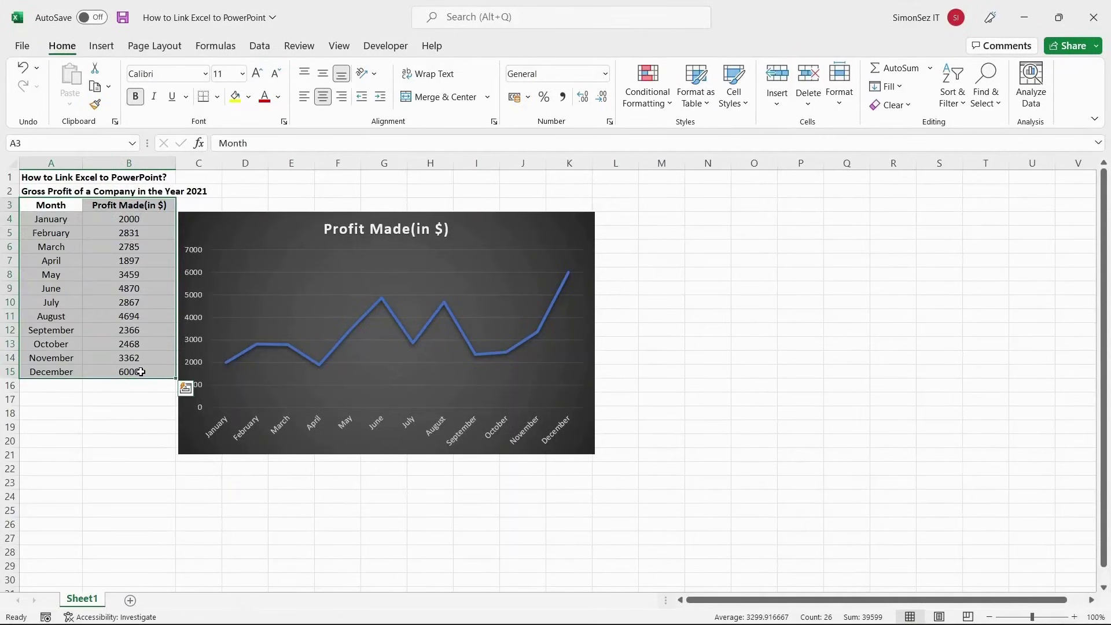
{"action": "key", "text": "ctrl+c"}
{"action": "key", "text": "ctrl+s"}
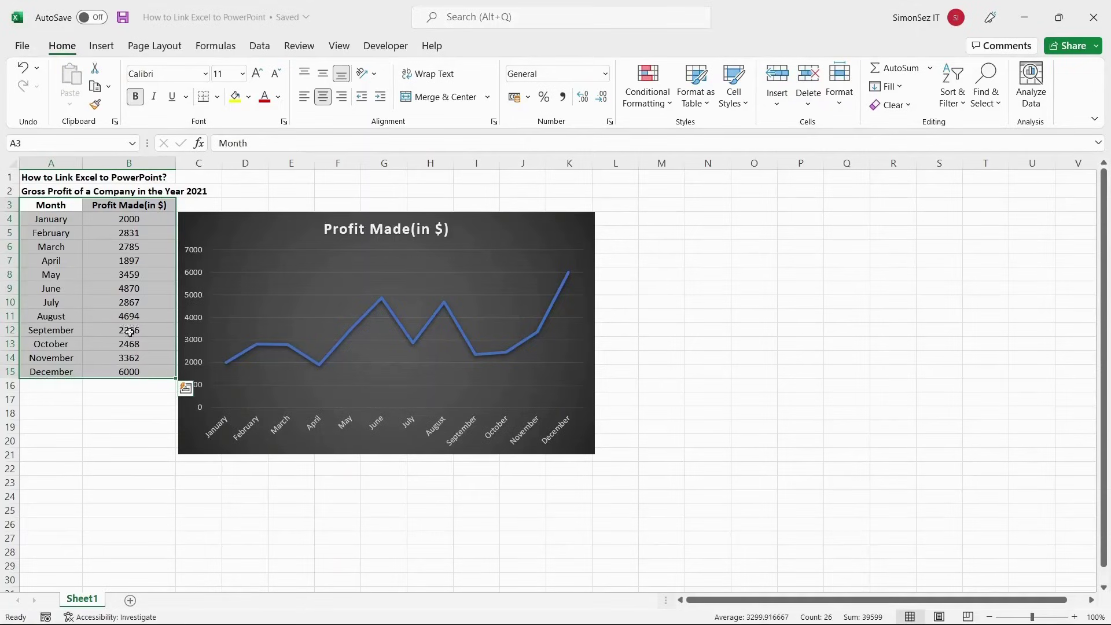
{"action": "key", "text": "ctrl+c"}
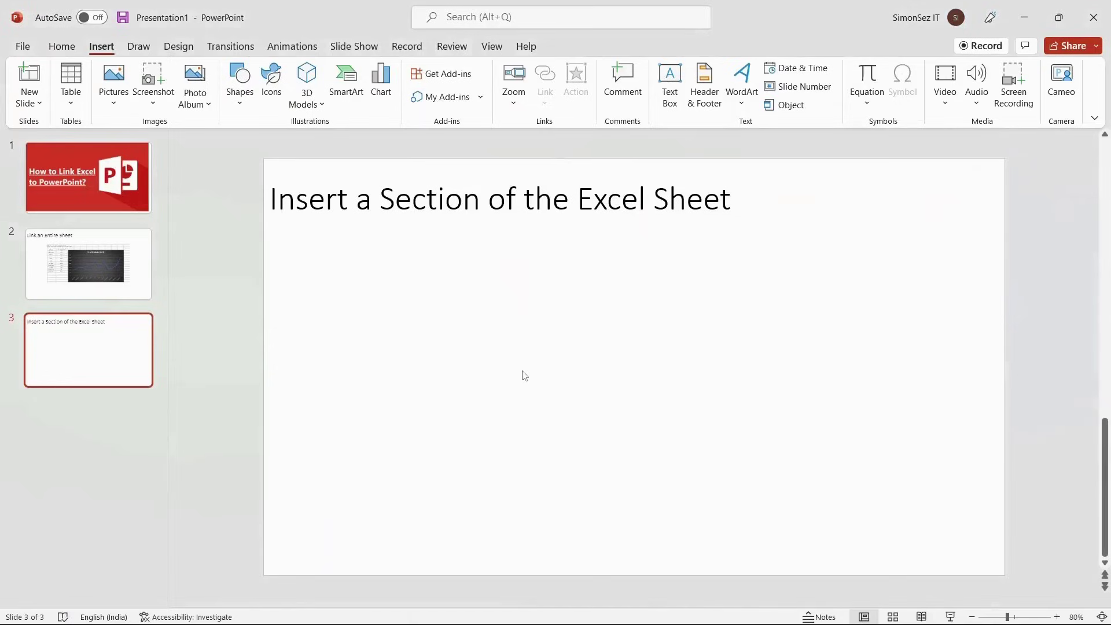
- Paste-link the copied table onto slide 3 as a Microsoft Excel Worksheet Object
{"action": "left_click", "coordinate": [90, 348]}
{"action": "left_click", "coordinate": [62, 46]}
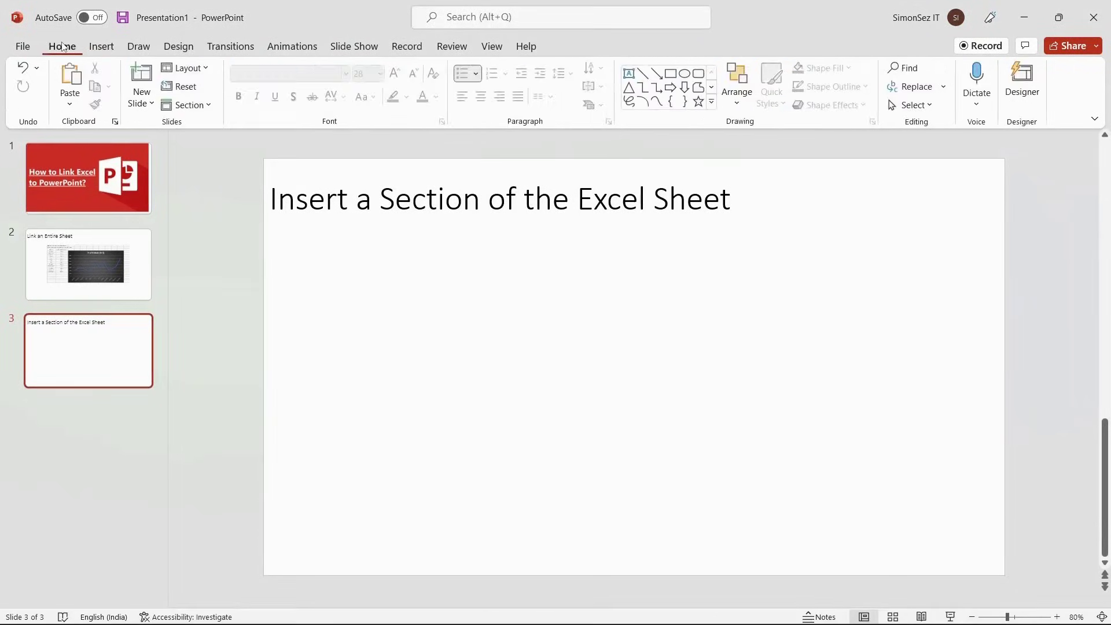
{"action": "left_click", "coordinate": [70, 106]}
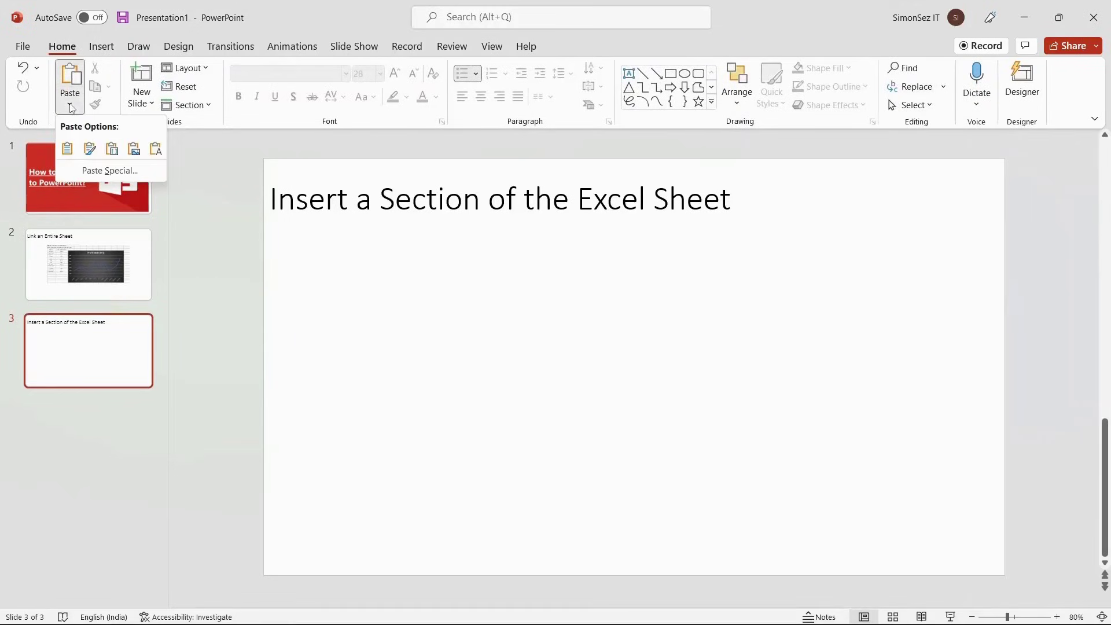
{"action": "left_click", "coordinate": [139, 172]}
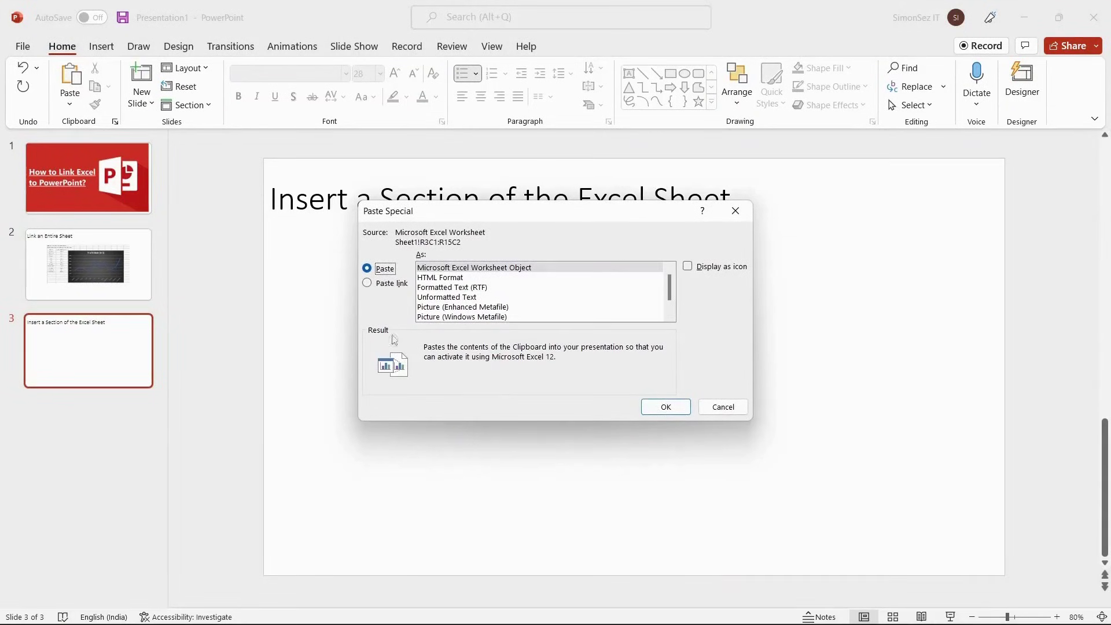
{"action": "left_click", "coordinate": [369, 285]}
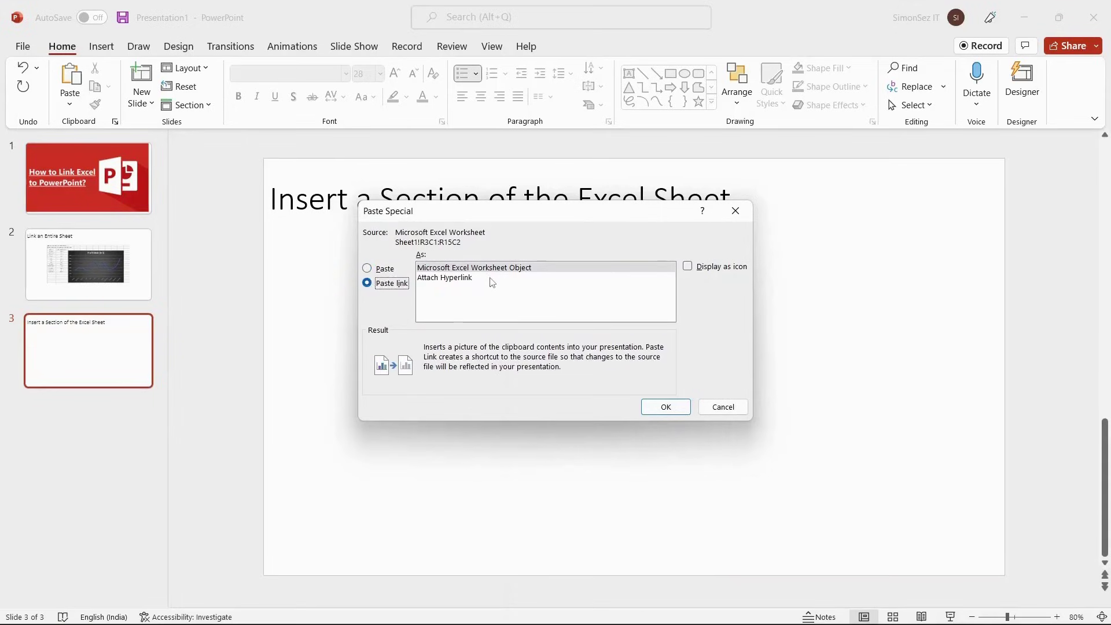
{"action": "left_click", "coordinate": [505, 269]}
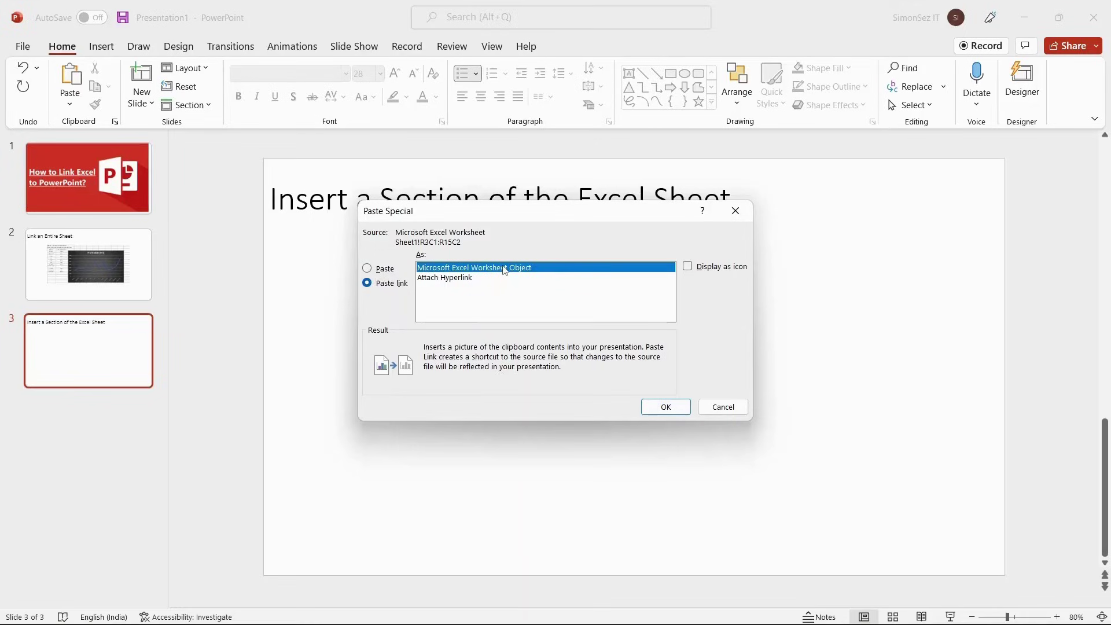
{"action": "left_click", "coordinate": [666, 407]}
- Move and enlarge the linked table on slide 3, then update its link to show January's 2000
{"action": "left_click_drag", "start_coordinate": [633, 356], "coordinate": [433, 307]}
{"action": "left_click_drag", "start_coordinate": [494, 392], "coordinate": [645, 389]}
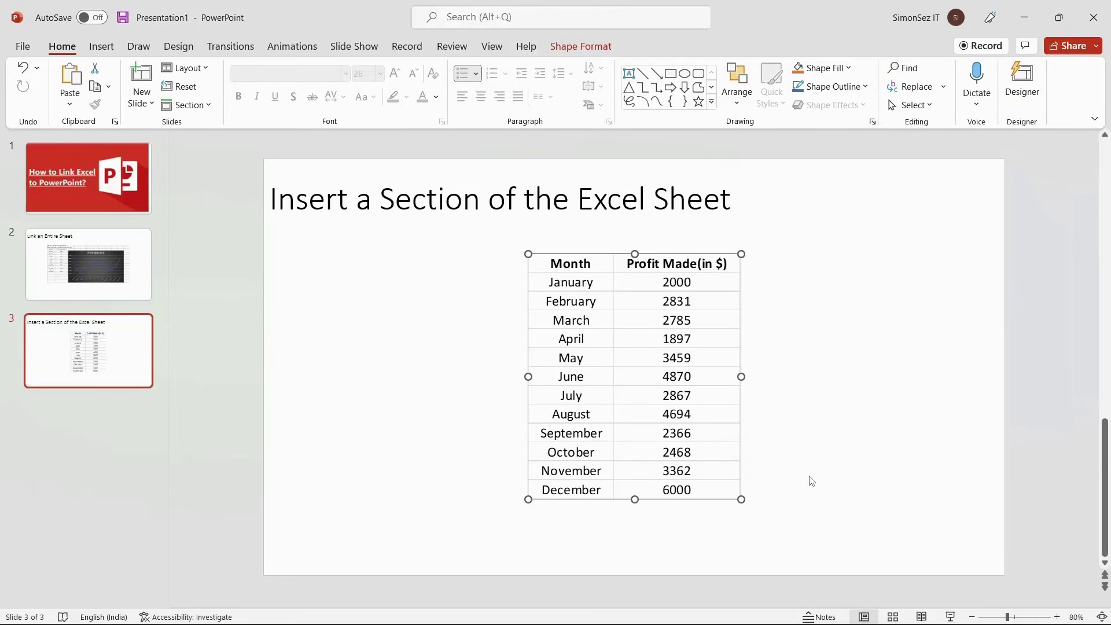
{"action": "right_click", "coordinate": [648, 396]}
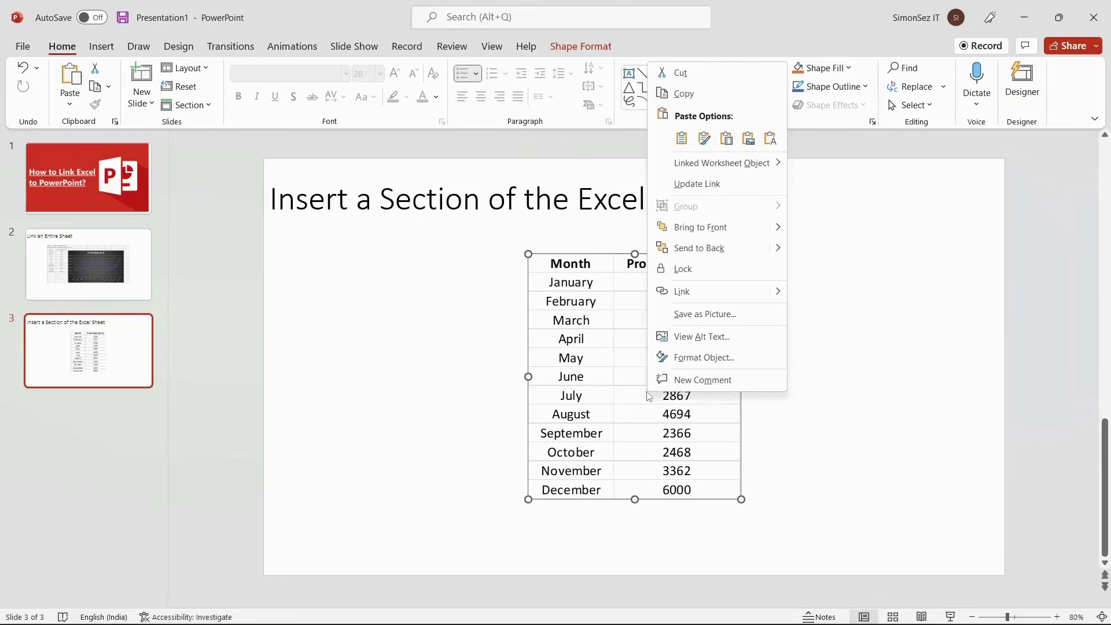
{"action": "left_click", "coordinate": [711, 185]}
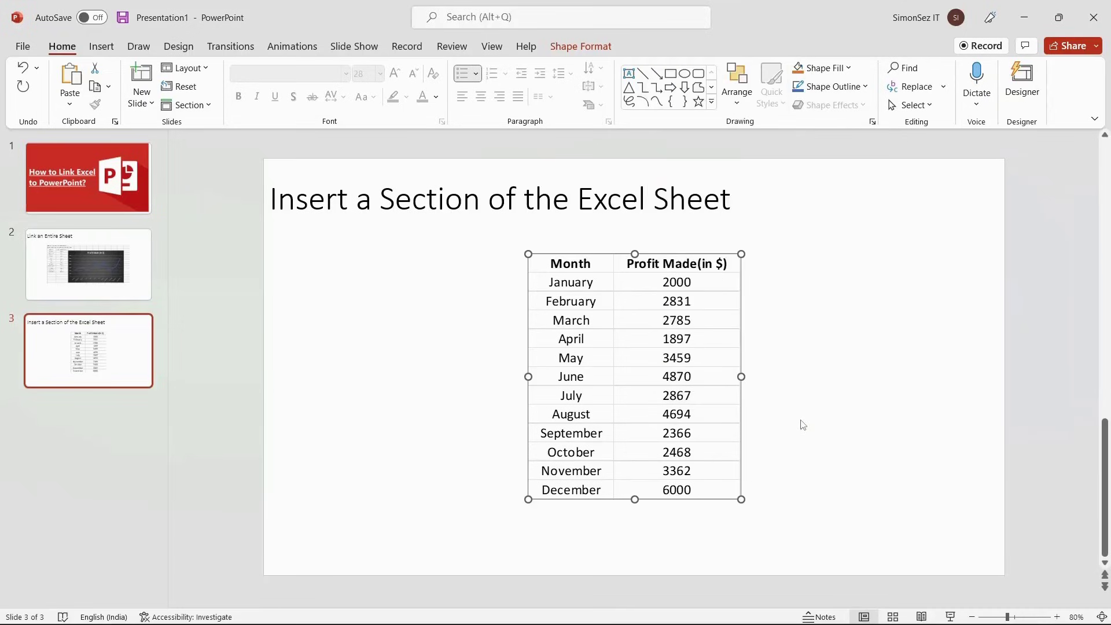